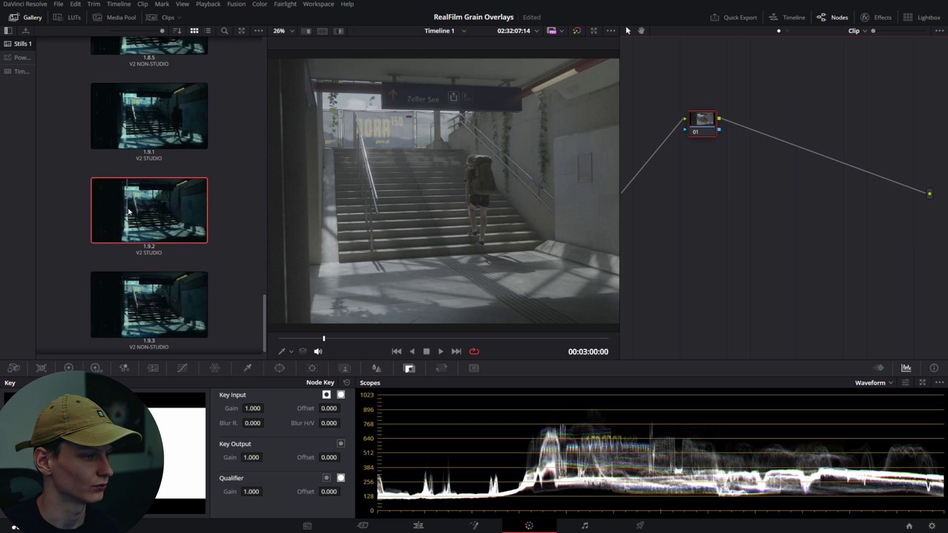
- Apply still 1.9.2's V2 STUDIO grade to the stairway clip and close the Gallery
middle_click(129, 212)
click(22, 17)
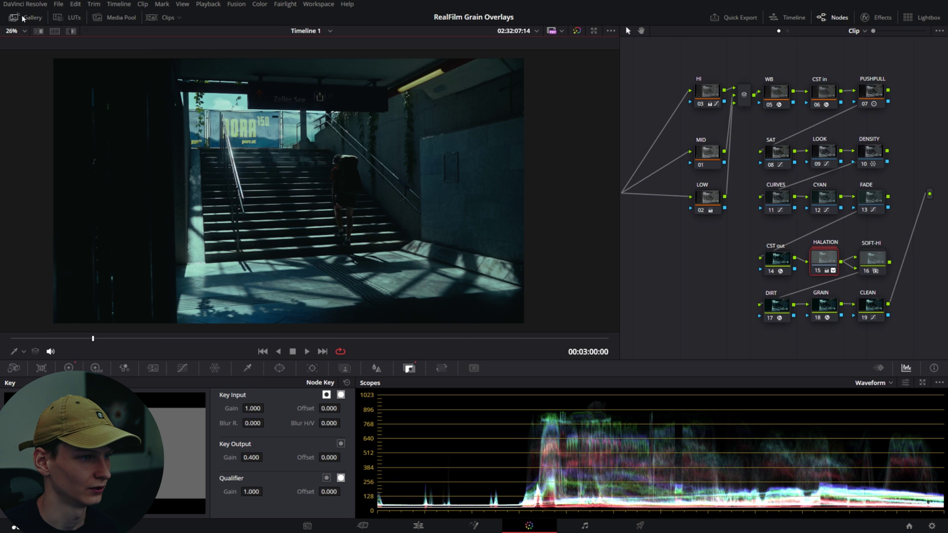
scroll(286, 143, up, 5)
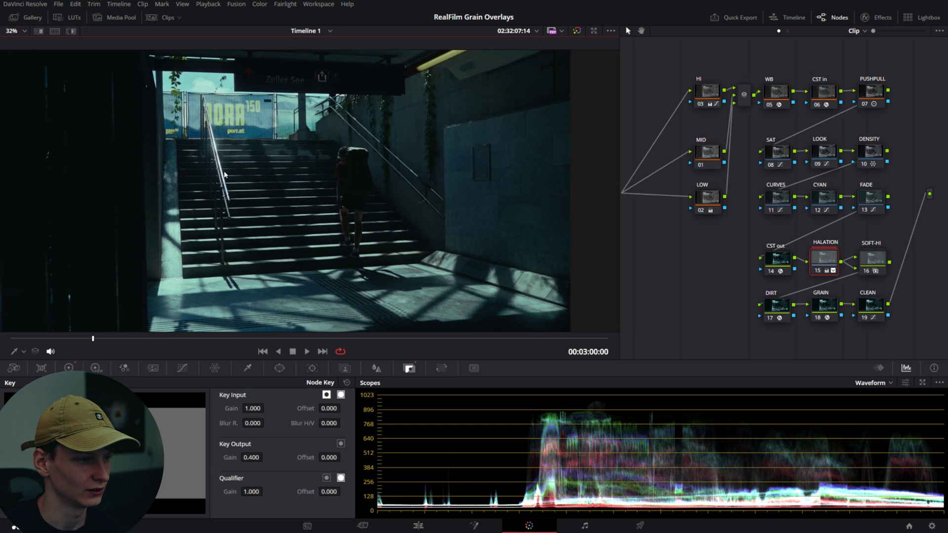
scroll(346, 177, up, 8)
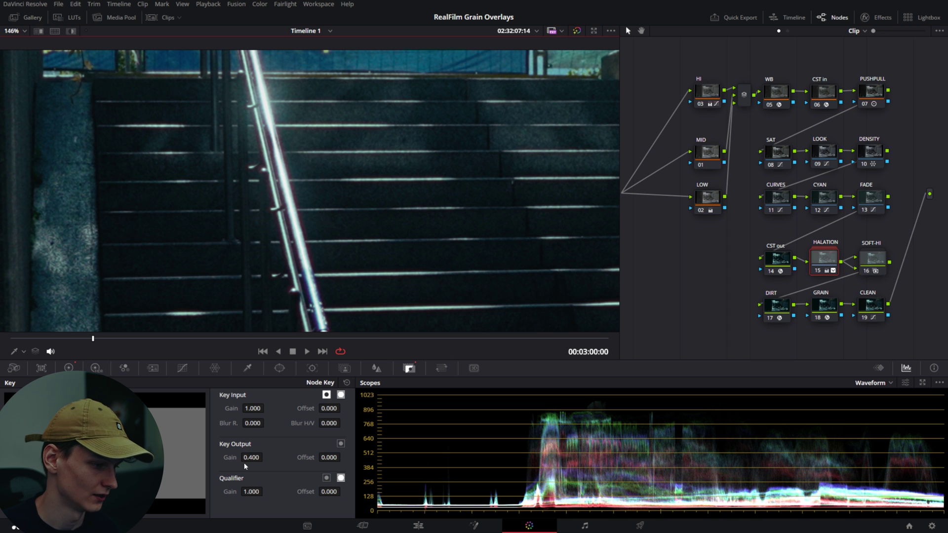
- Compare stronger and weaker halation, settling the HALATION node's Key Output Gain at 0.400
drag(265, 457, 299, 457)
scroll(335, 238, down, 2)
scroll(329, 223, down, 1)
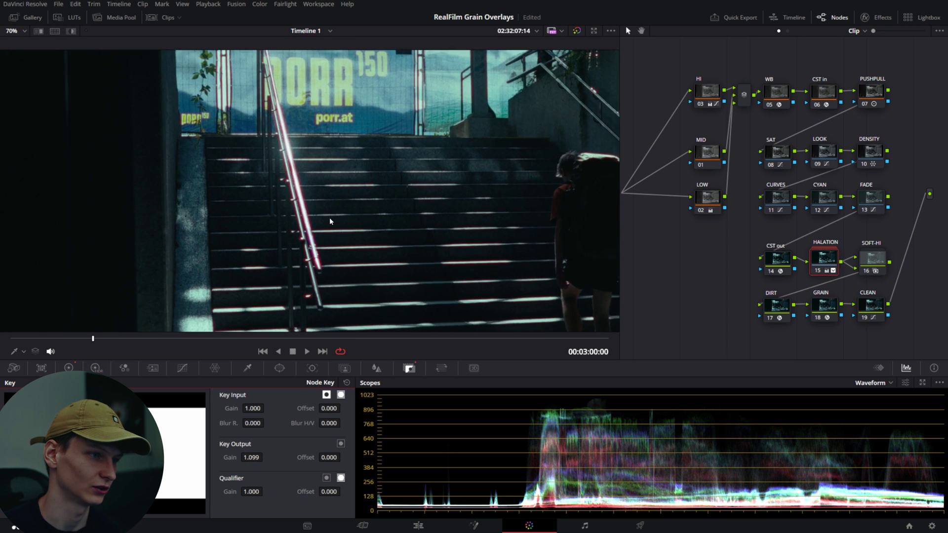
scroll(329, 223, up, 1)
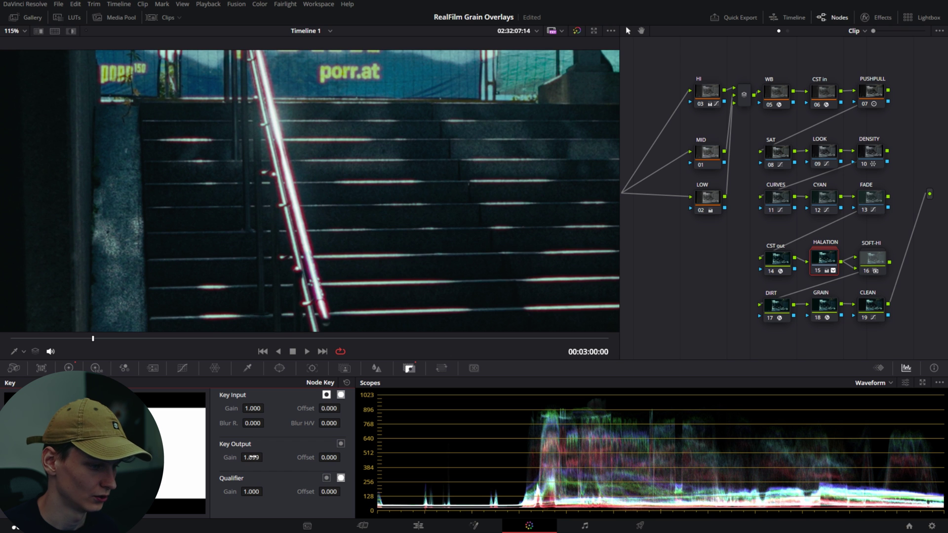
mouse_move(265, 457)
mouse_down()
mouse_move(237, 458)
mouse_move(266, 458)
mouse_up()
scroll(351, 215, up, 5)
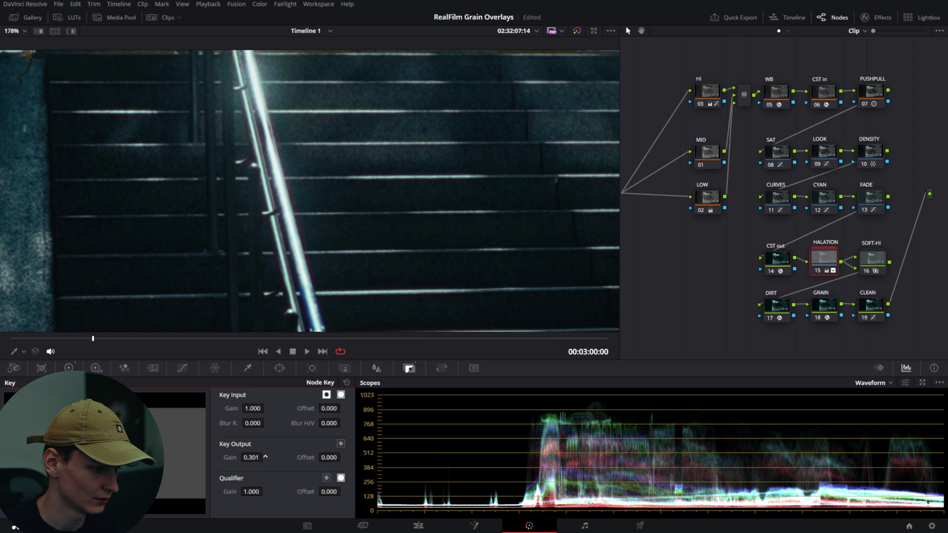
key(Return)
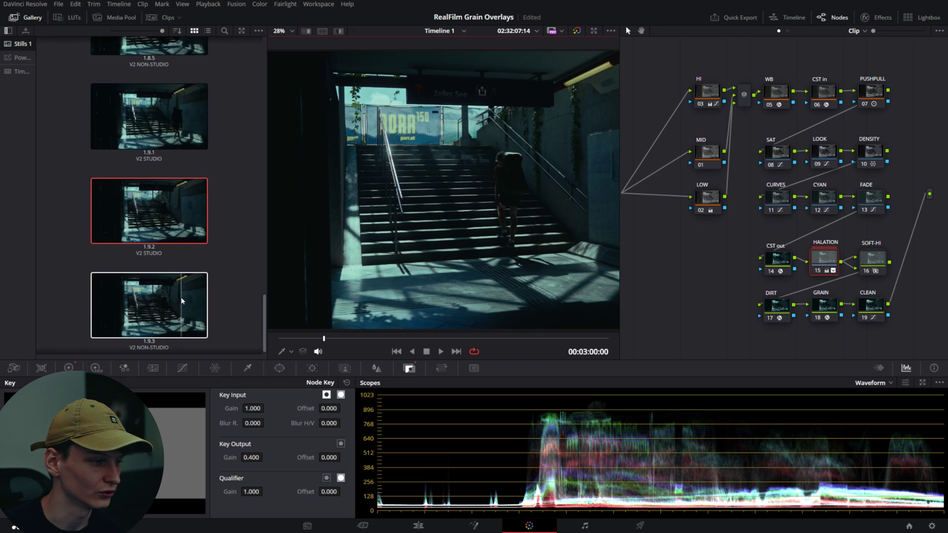
- Apply the V2 NON-STUDIO still's grade, close the Gallery, and select the GRAIN node
middle_click(164, 286)
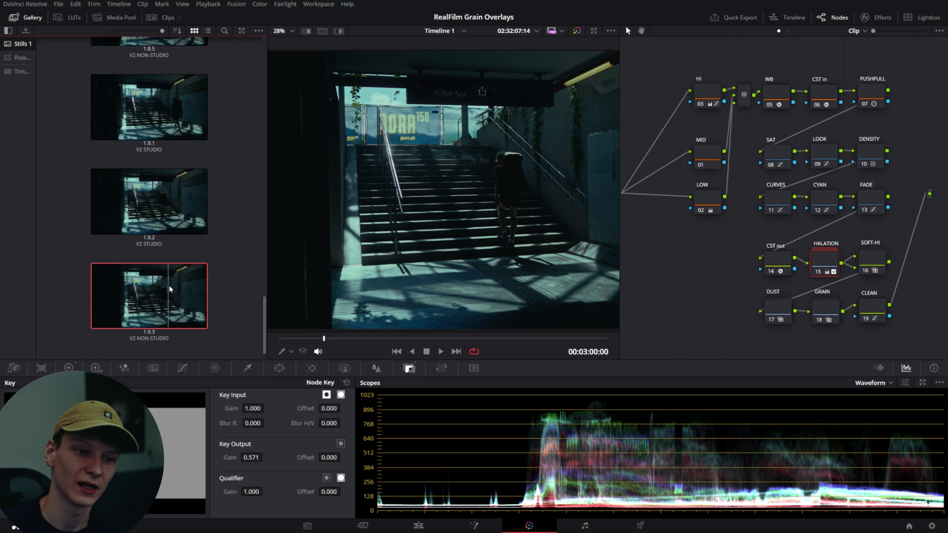
click(28, 17)
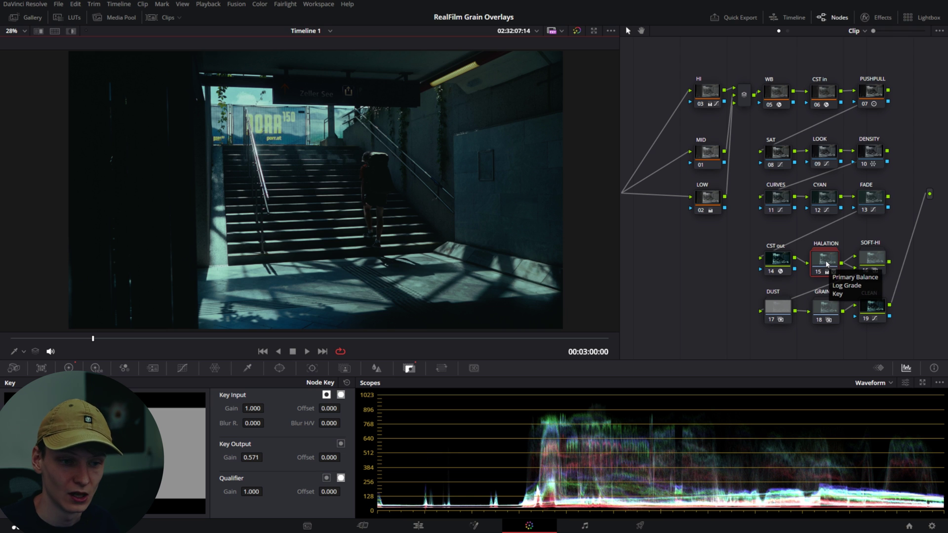
click(826, 305)
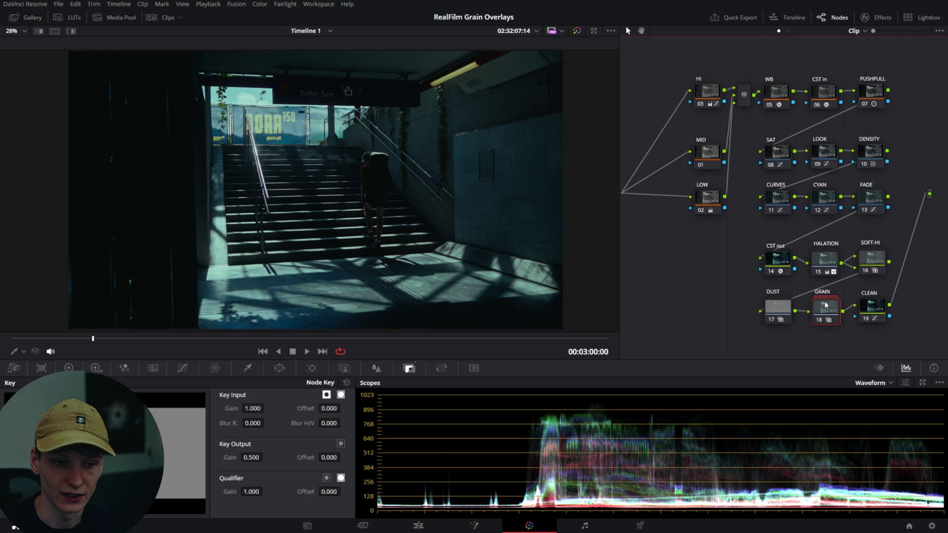
right_click(775, 308)
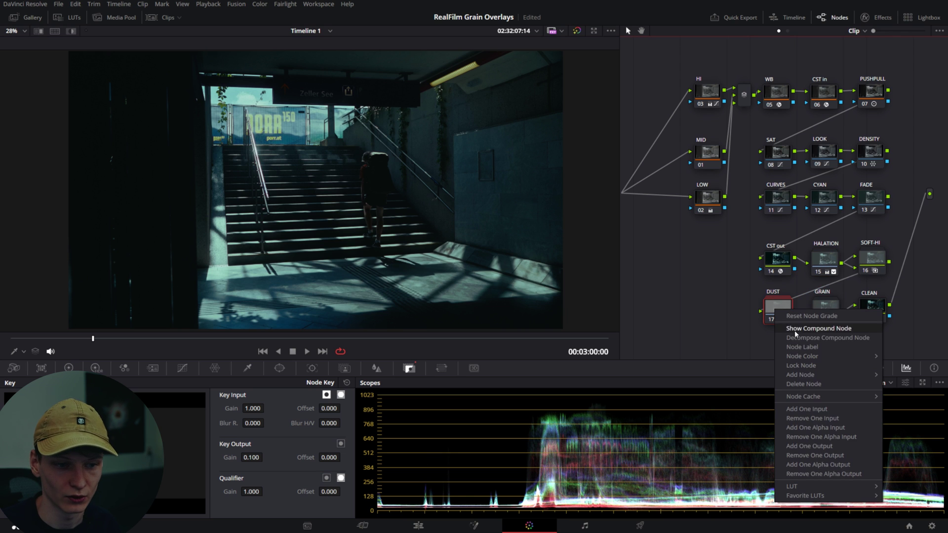
click(797, 327)
click(676, 354)
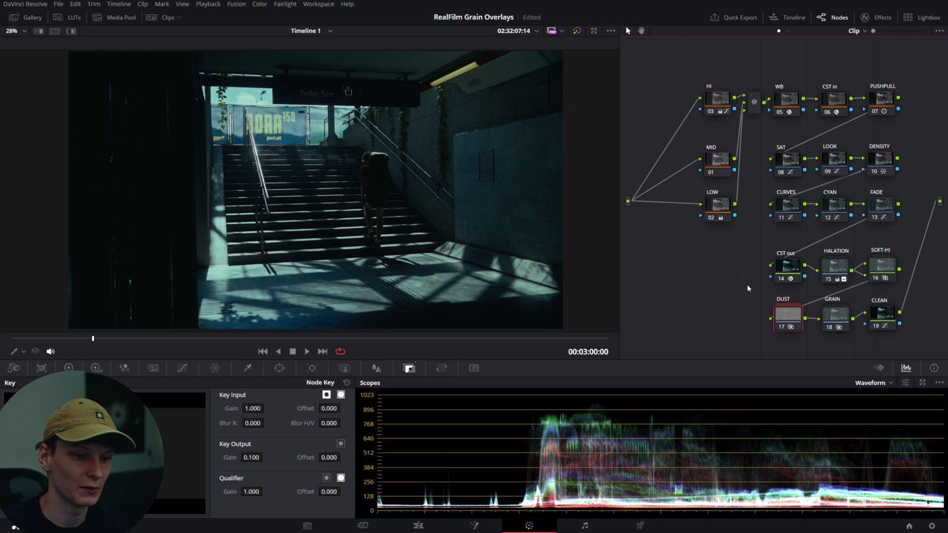
scroll(332, 171, up, 3)
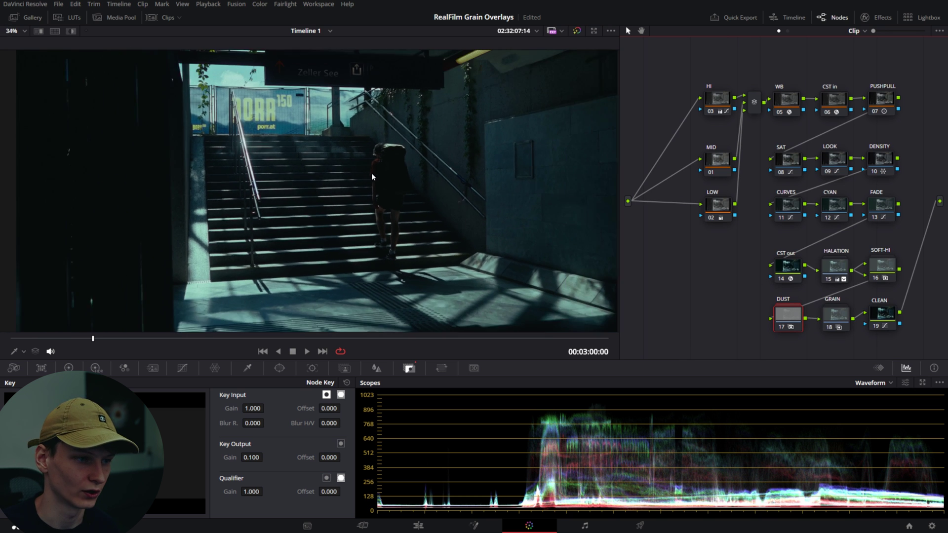
scroll(371, 172, down, 4)
scroll(372, 173, up, 1)
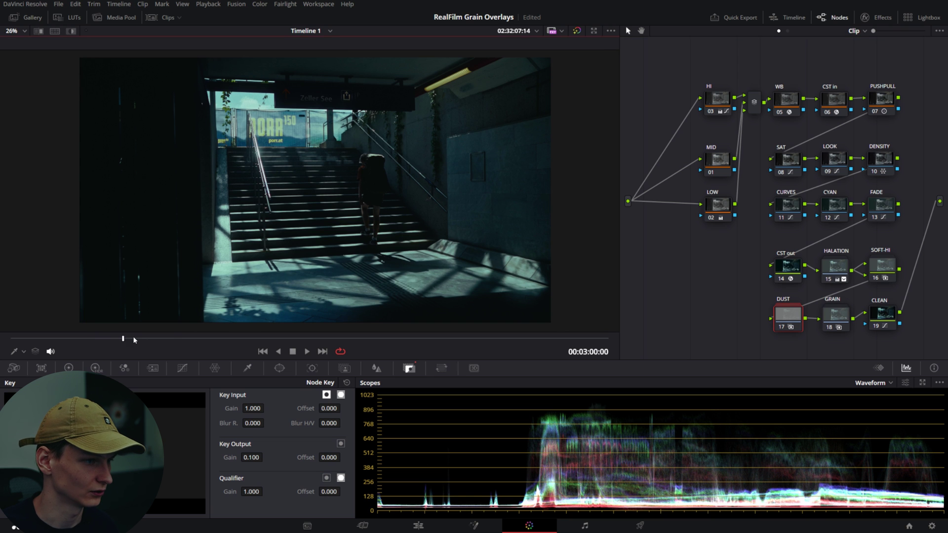
- Scrub to 00:03:03:01 and reset the DUST node's Key Output Gain to 1.000
click(166, 338)
drag(168, 339, 230, 339)
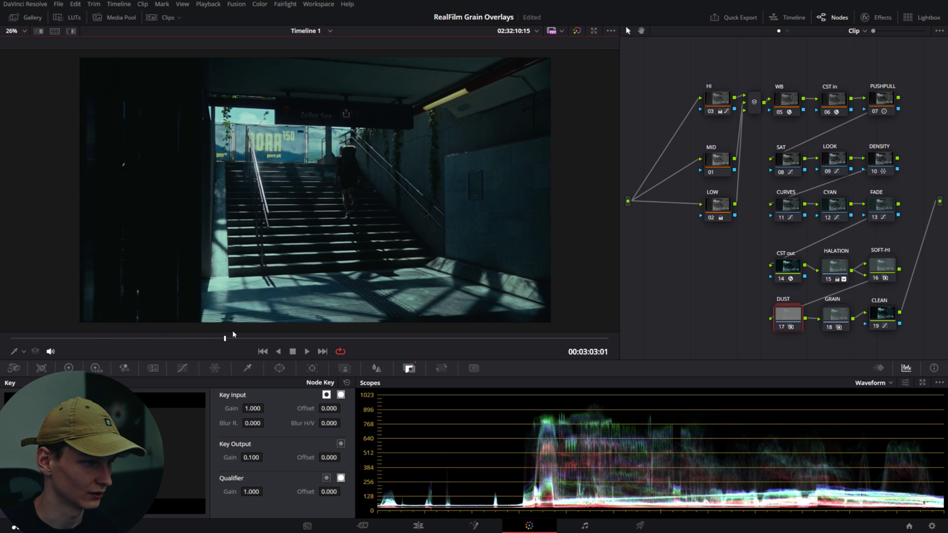
double_click(252, 457)
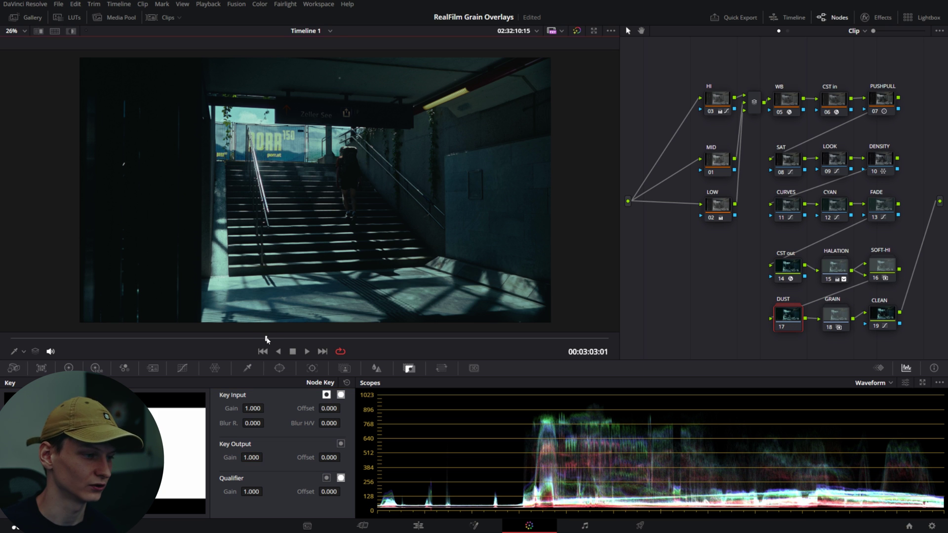
- Play the clip from near the start to preview the full-strength dust overlay
drag(266, 339, 349, 338)
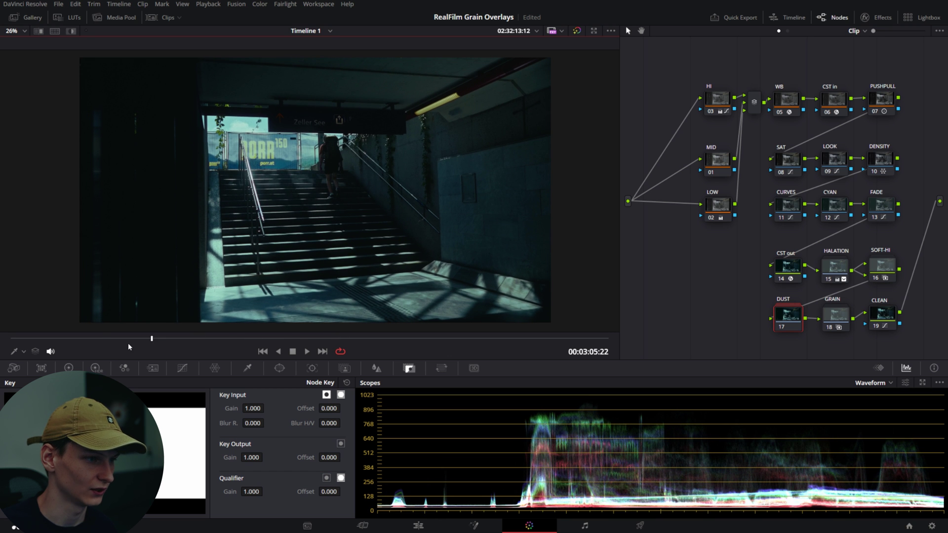
click(102, 339)
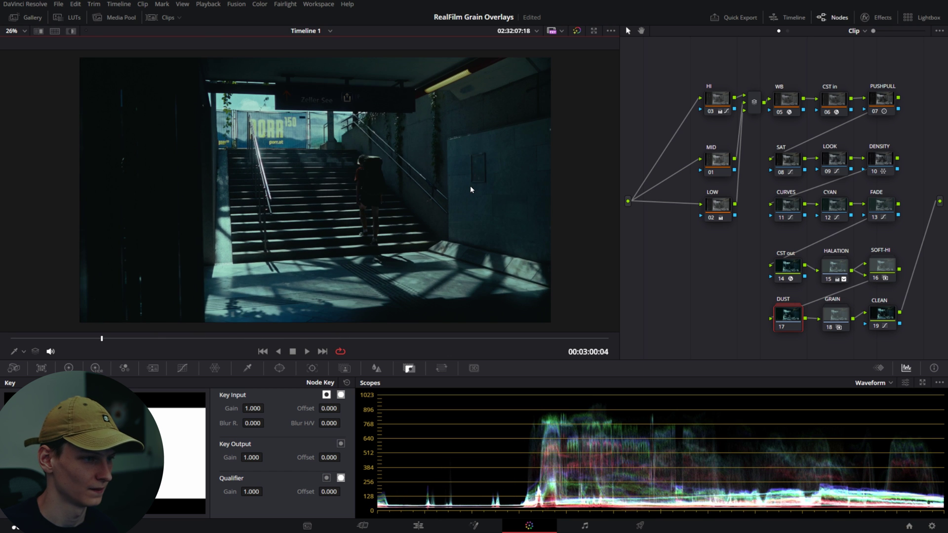
key(space)
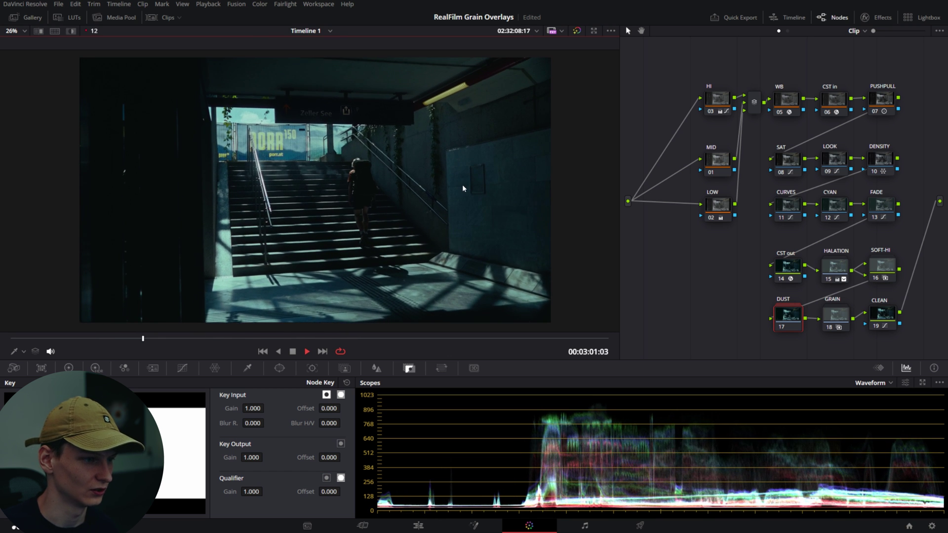
click(257, 459)
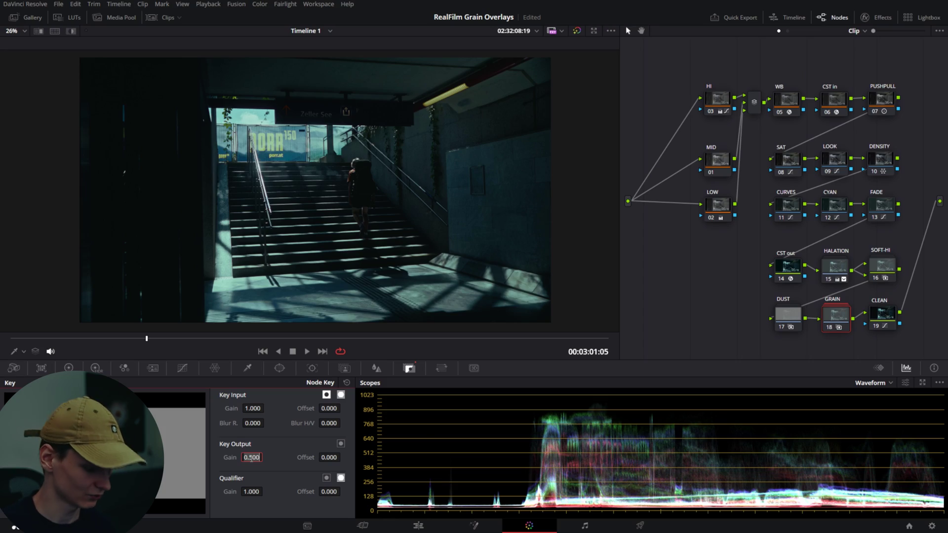
- Compare GRAIN Key Output Gains of 0.400 and 1.000, zooming the viewer in to inspect
text(4)
key(Return)
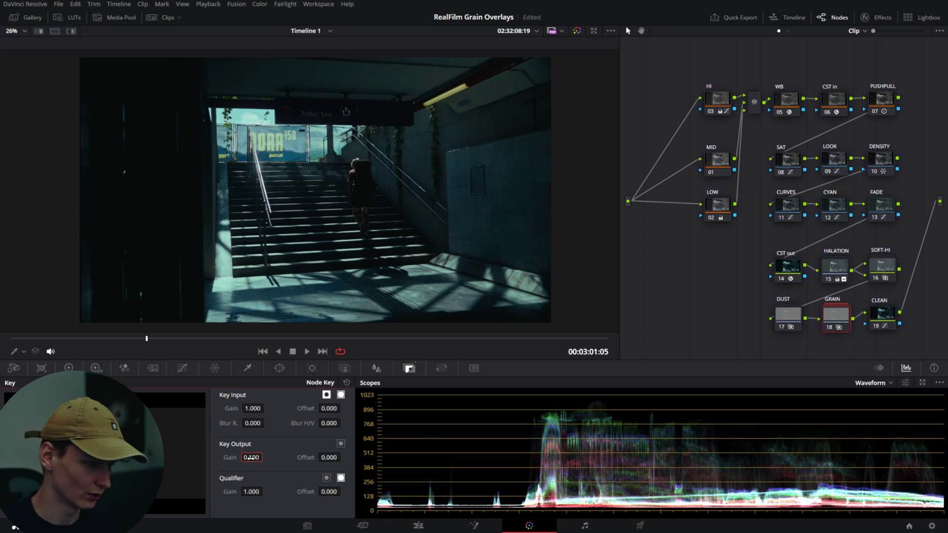
text(1)
key(Return)
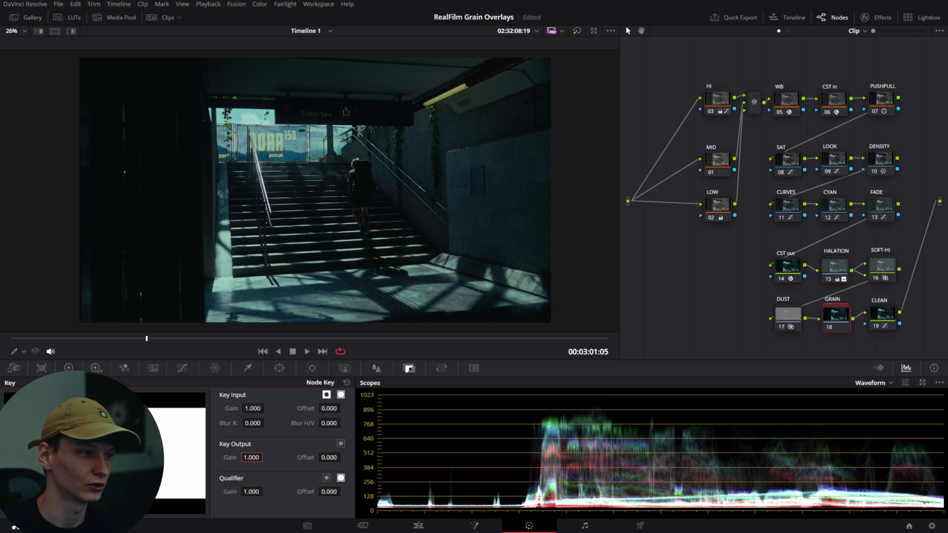
scroll(263, 182, up, 8)
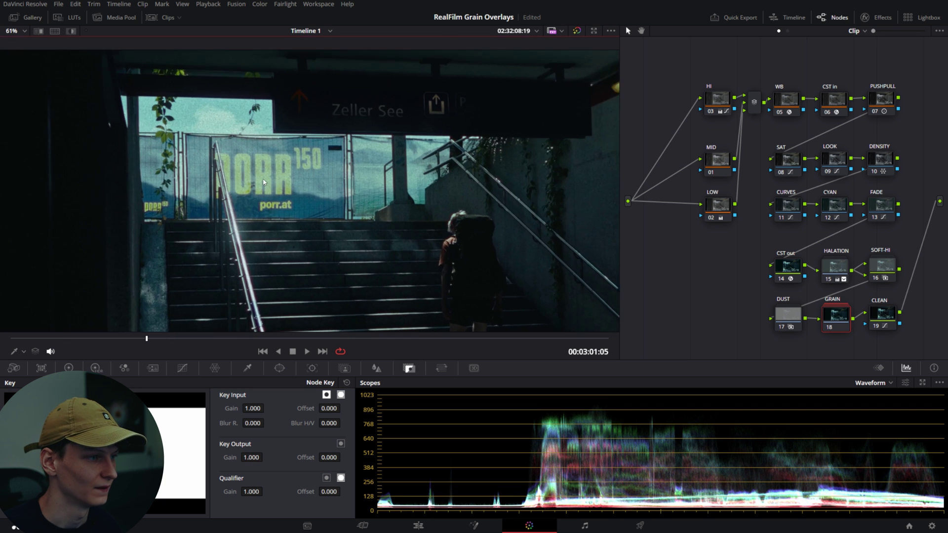
scroll(264, 182, up, 4)
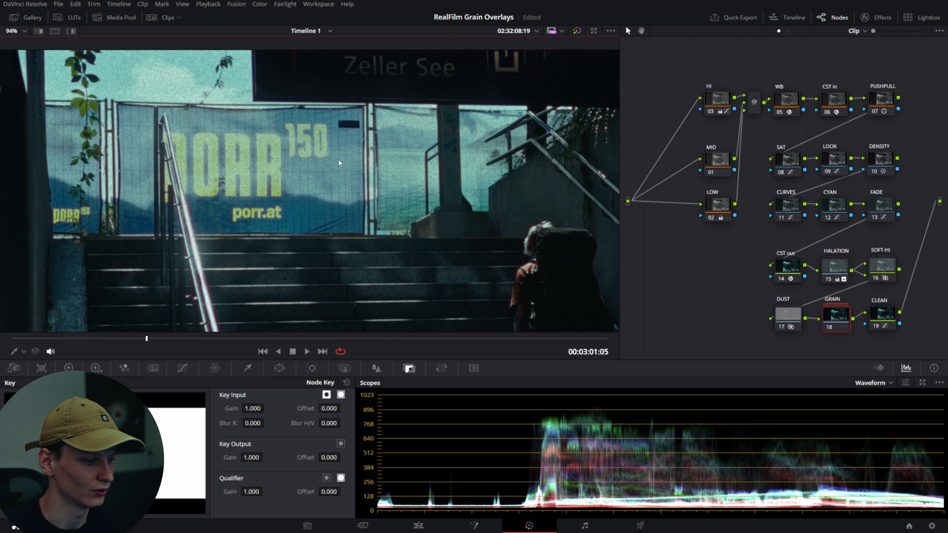
scroll(307, 200, down, 12)
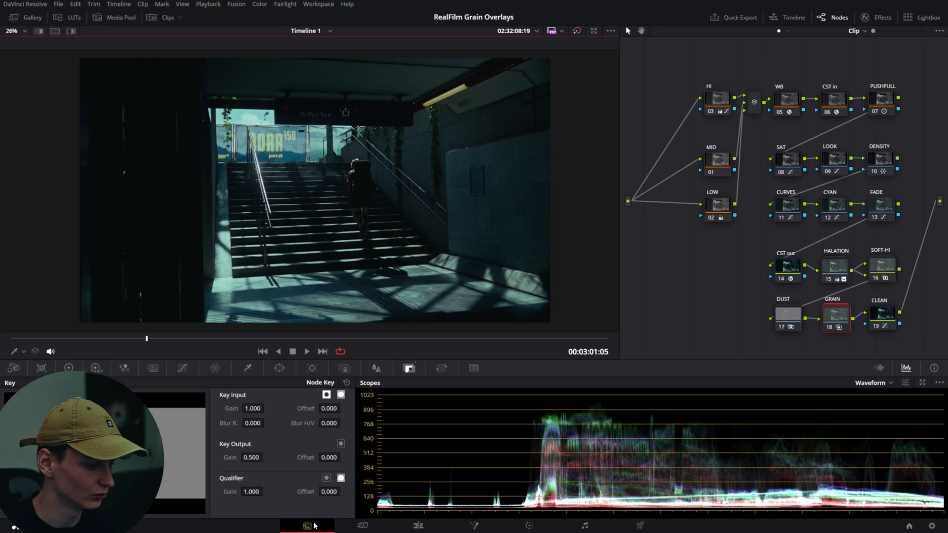
- Browse storage to the V2 Mattes folder and add the matte clips to the media pool as mattes
click(307, 526)
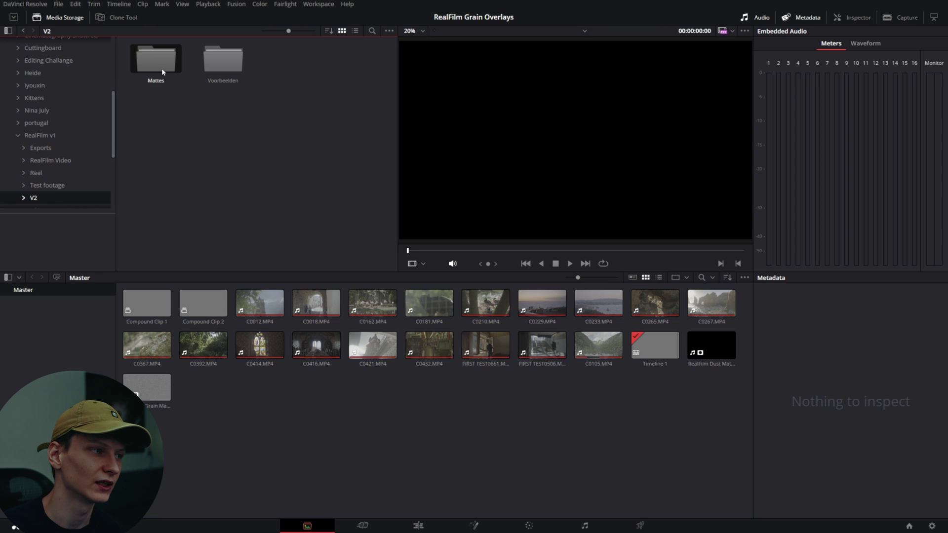
click(166, 73)
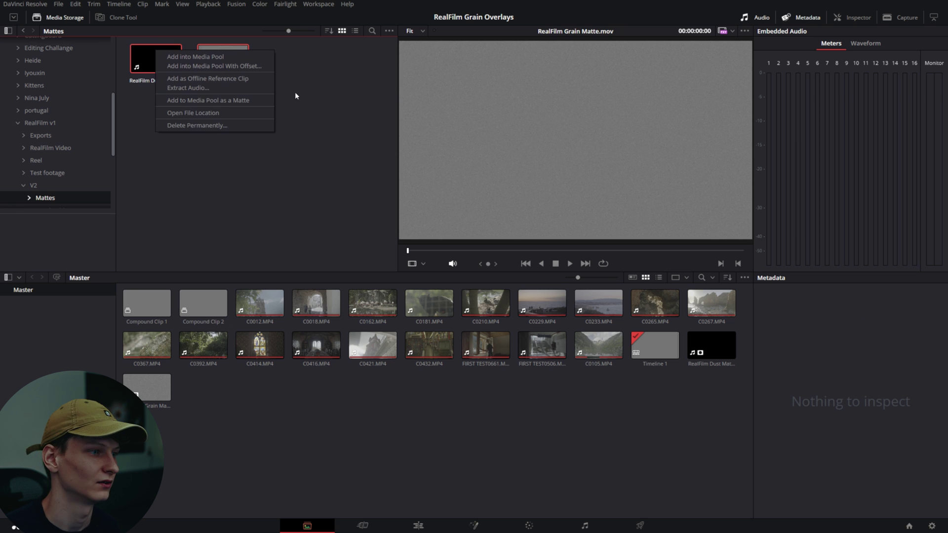
click(188, 101)
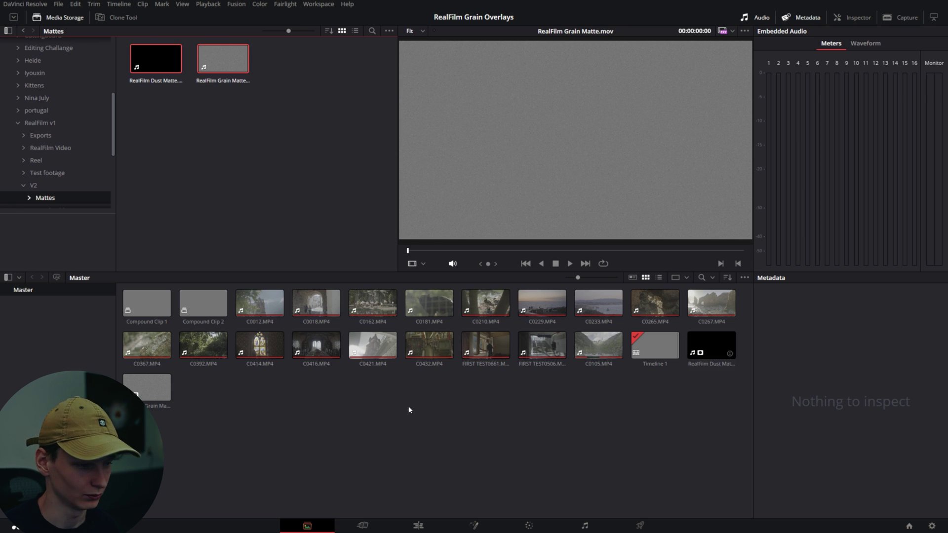
- Back on the Color page, expand the DUST compound node and select its DUST matte node
click(528, 525)
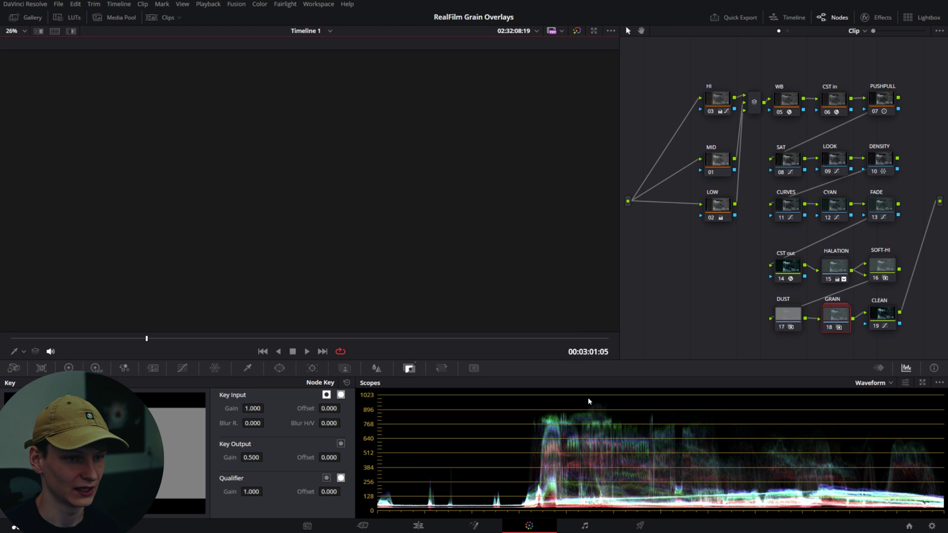
right_click(791, 321)
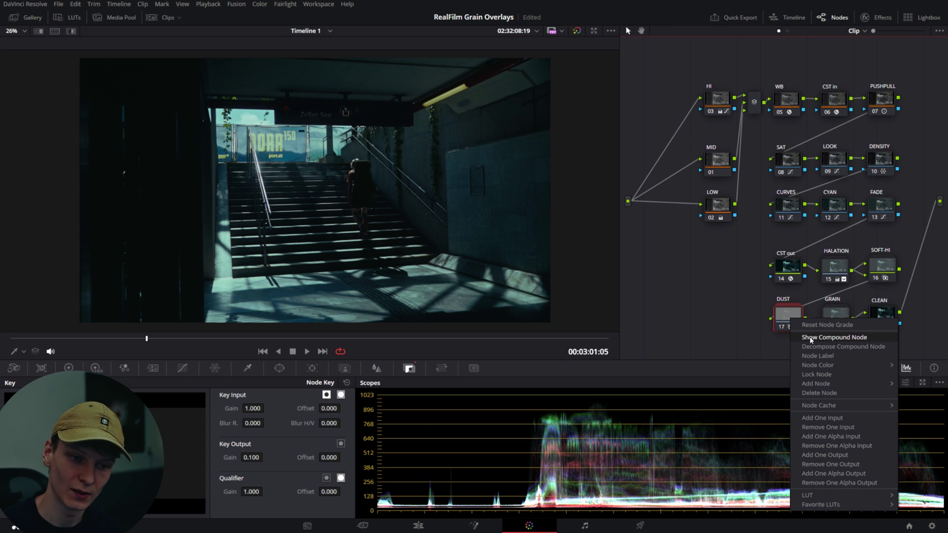
click(810, 338)
click(763, 244)
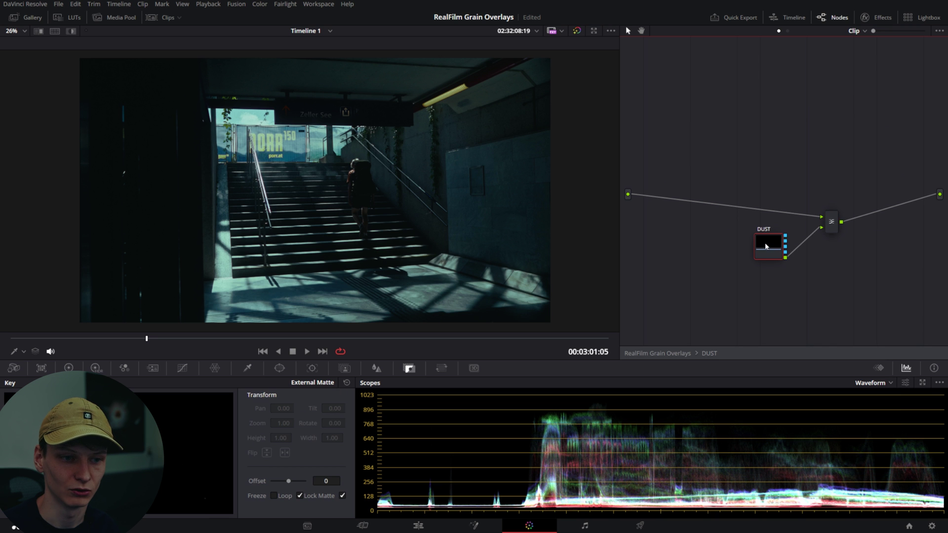